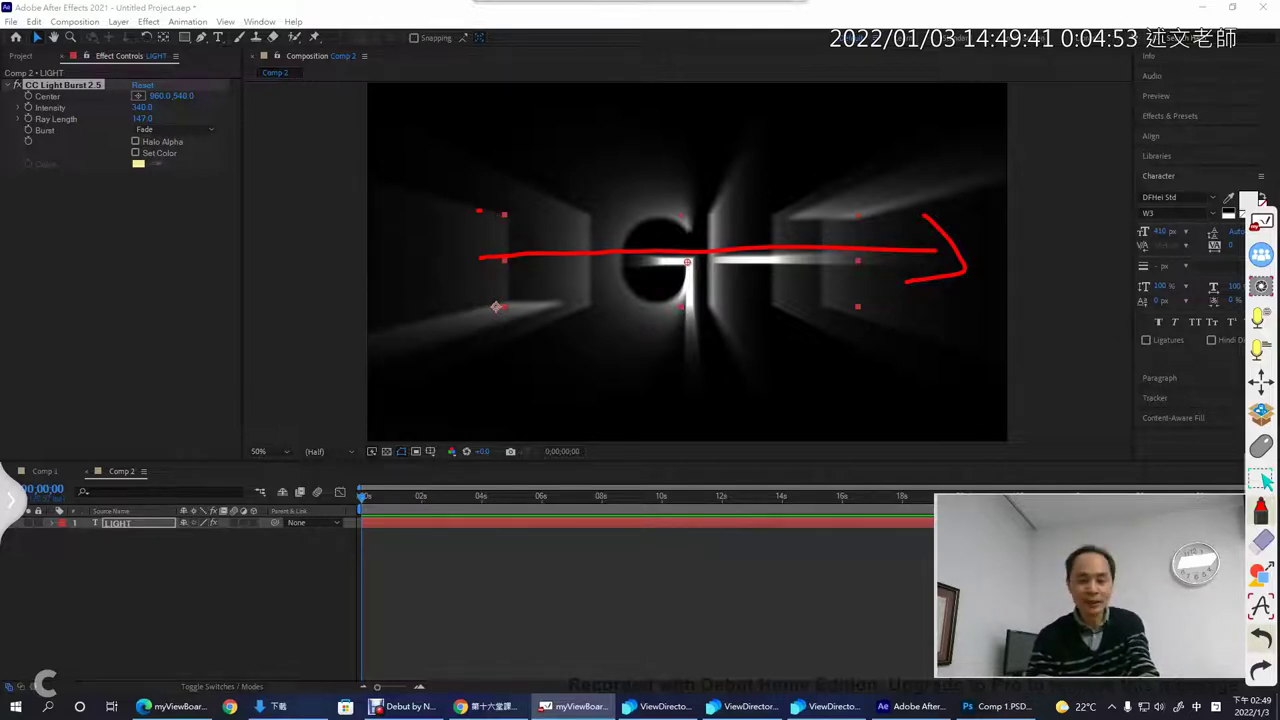
Erase all red pen annotations over the screen and return to normal pointer mode
click(1260, 540)
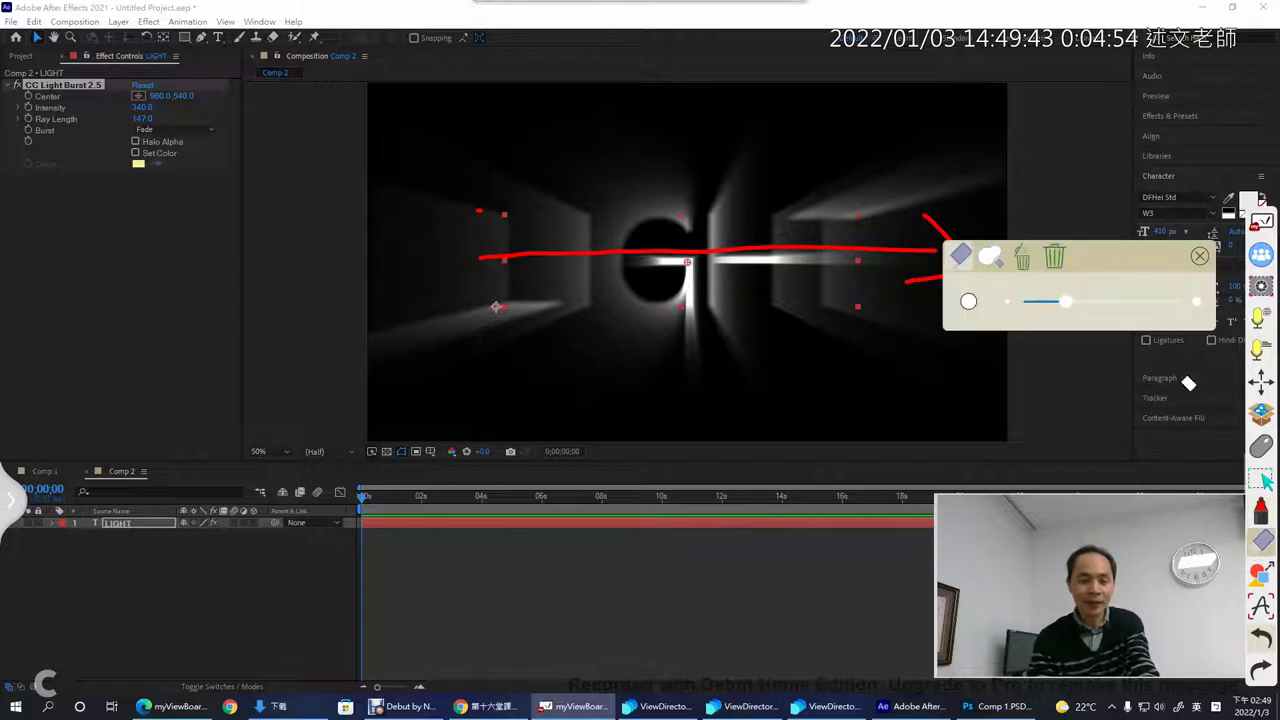
click(1057, 255)
click(1261, 445)
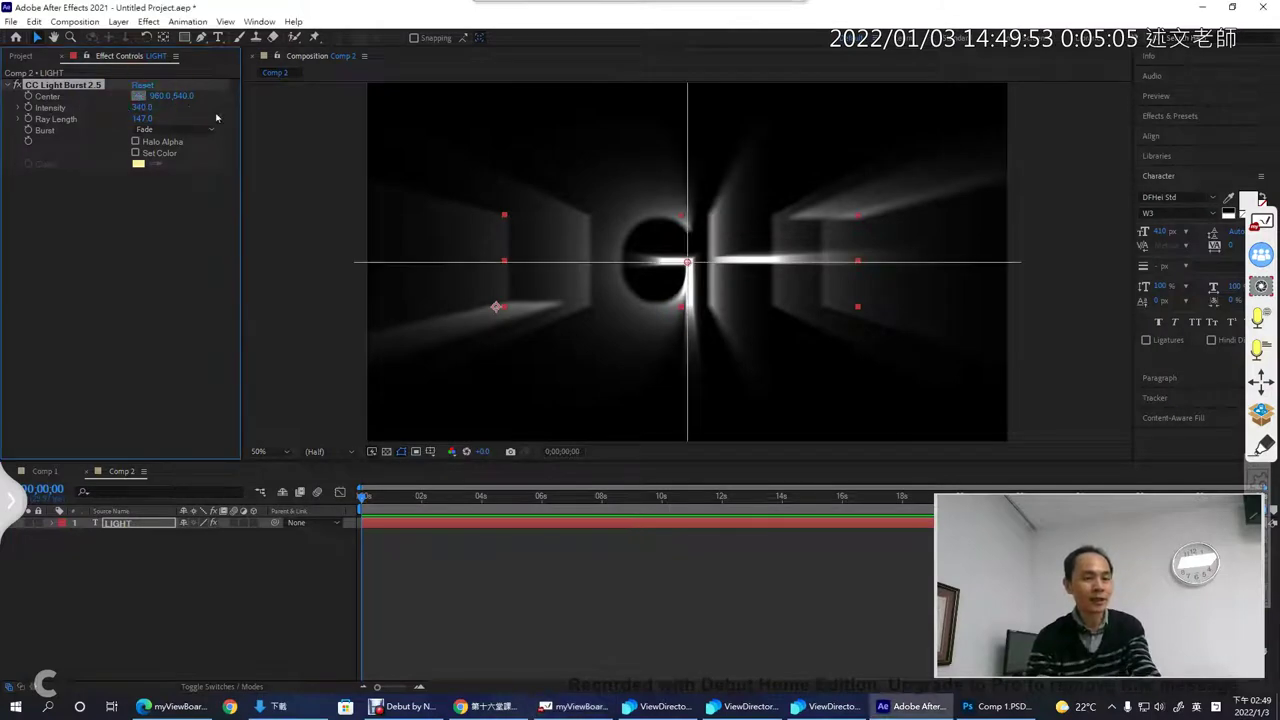
Keyframe the light burst's Center from about 128, 550 at 0 s to the right side of the frame at about 6 s, then rewind
mouse_move(687, 262)
mouse_down()
mouse_move(586, 234)
mouse_move(688, 263)
mouse_move(487, 269)
mouse_move(971, 271)
mouse_move(409, 265)
mouse_up()
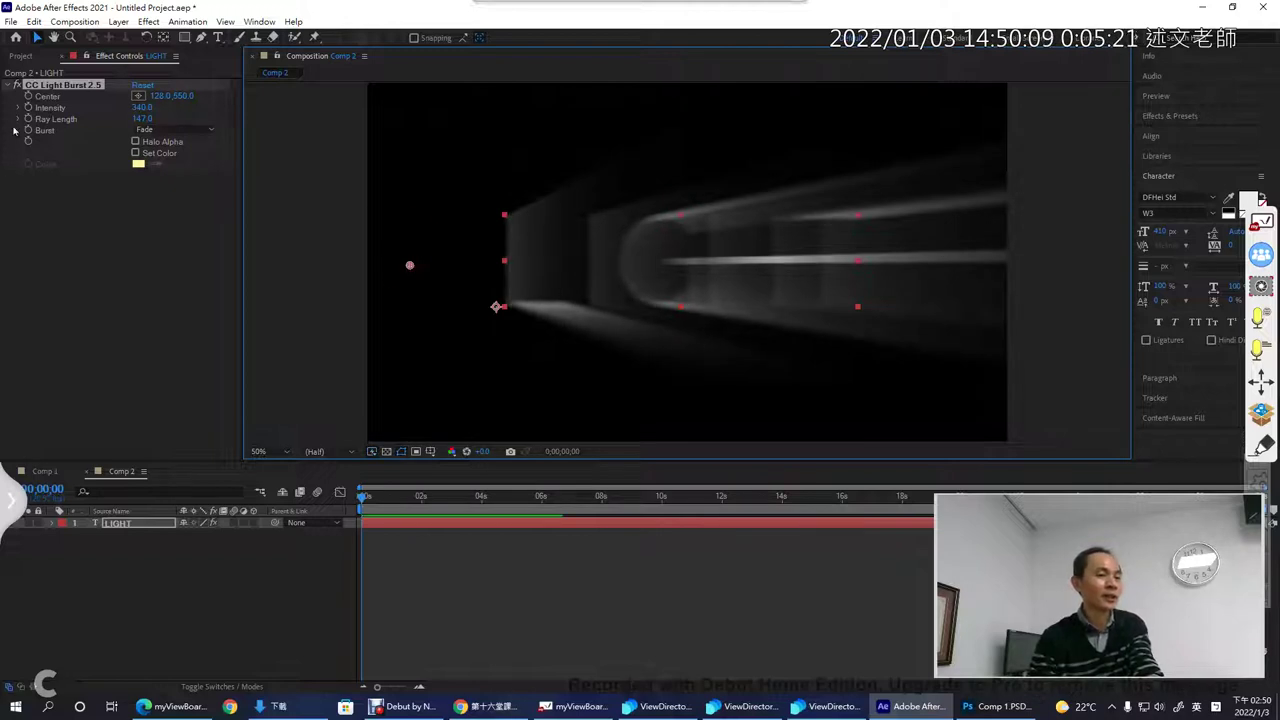
click(28, 100)
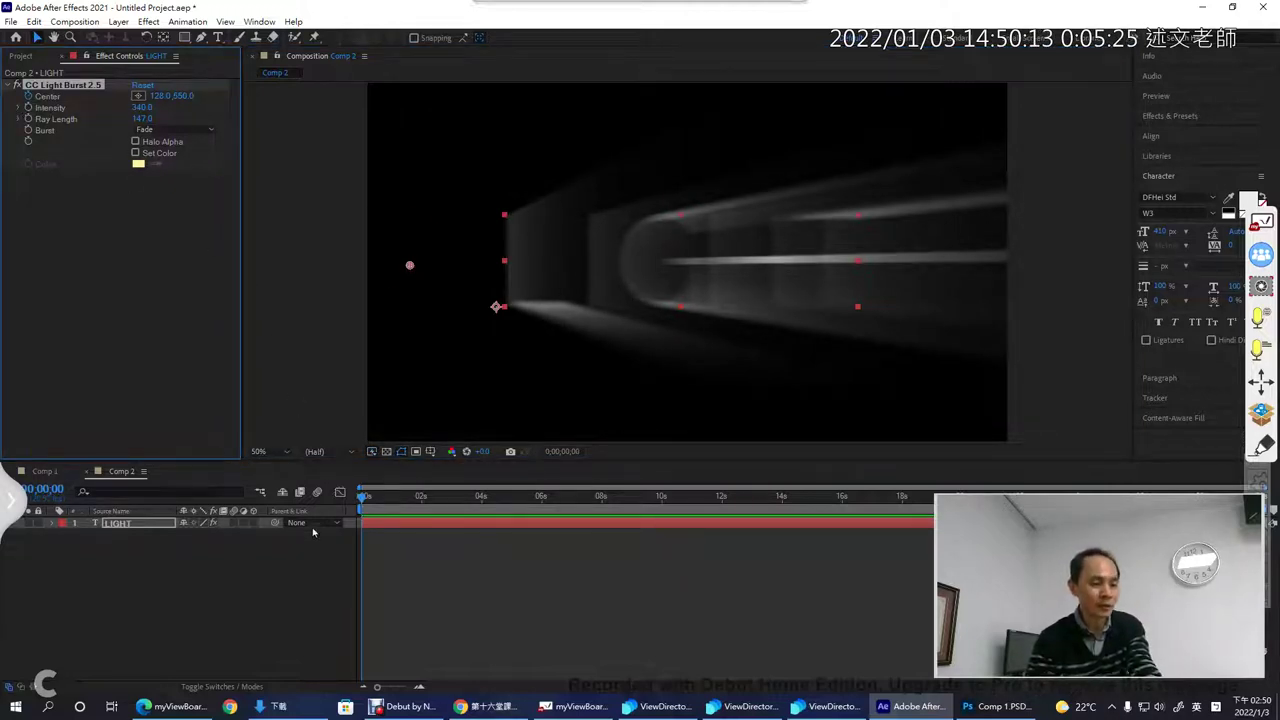
drag(364, 503, 540, 497)
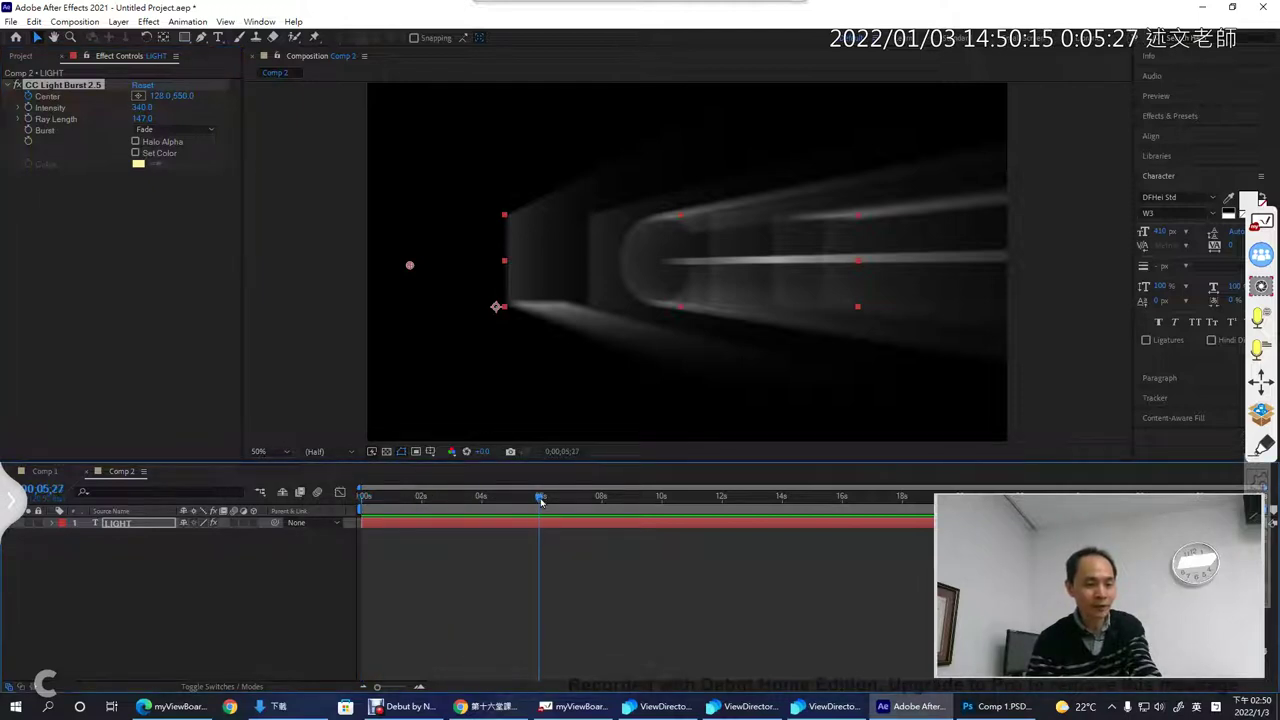
drag(409, 266, 987, 268)
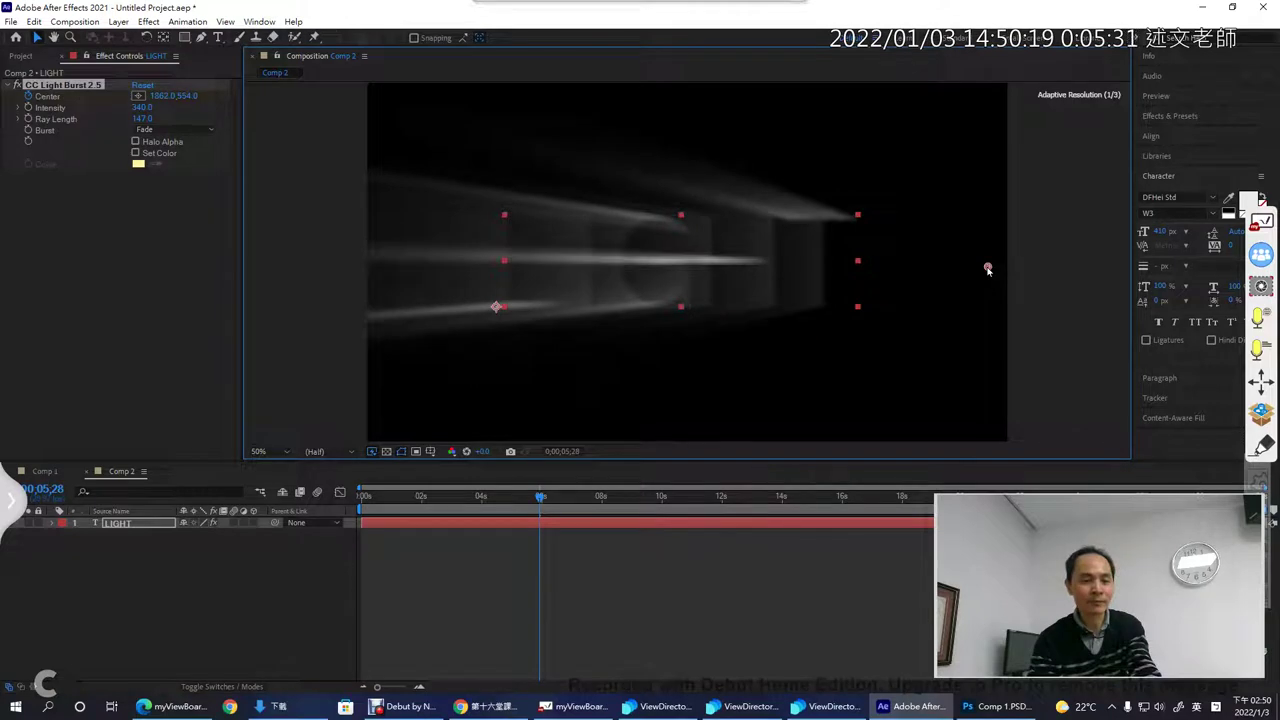
mouse_move(362, 502)
mouse_down()
mouse_move(563, 524)
mouse_move(322, 532)
mouse_move(528, 529)
mouse_move(355, 524)
mouse_up()
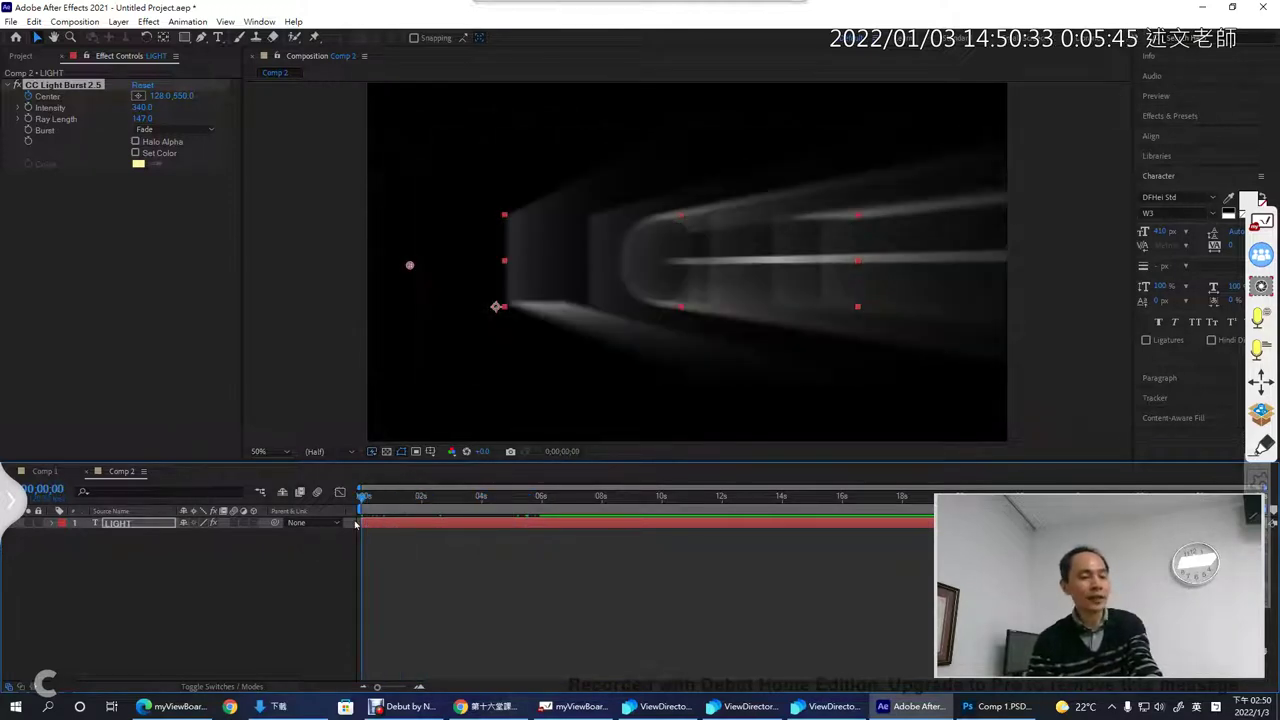
Remove the CC Light Burst 2.5 effect from the LIGHT text layer
click(104, 524)
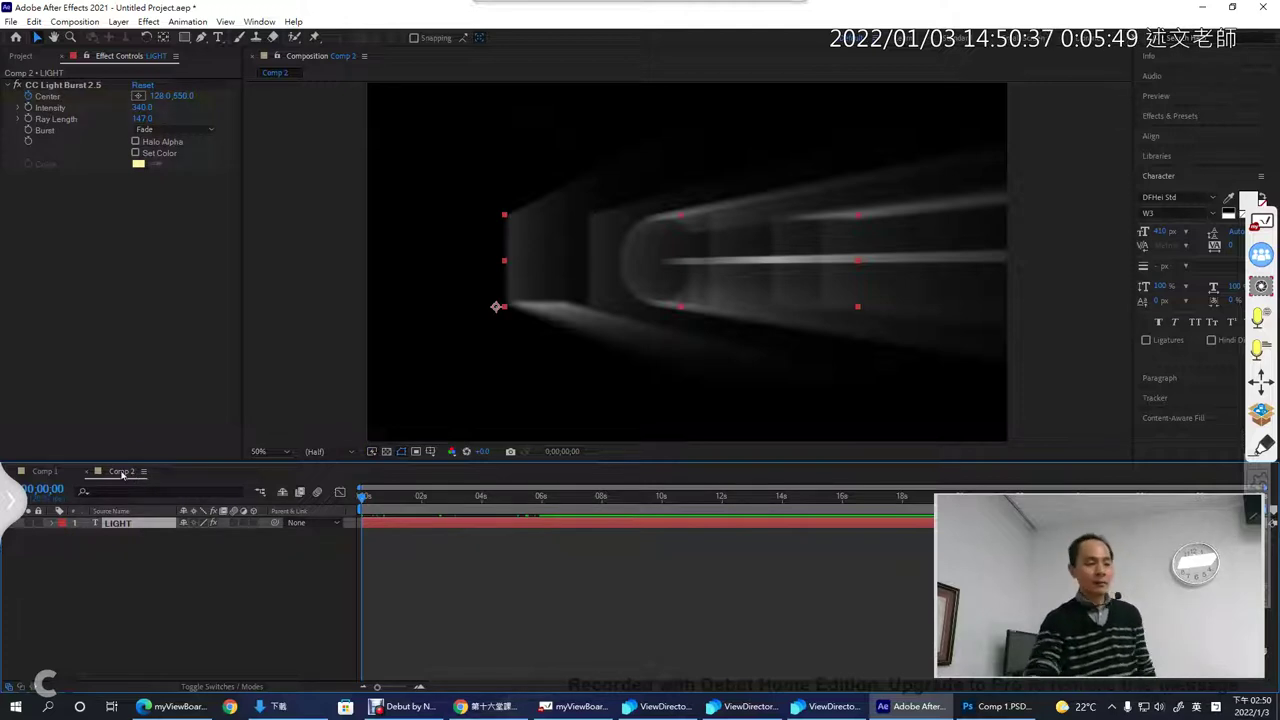
click(75, 21)
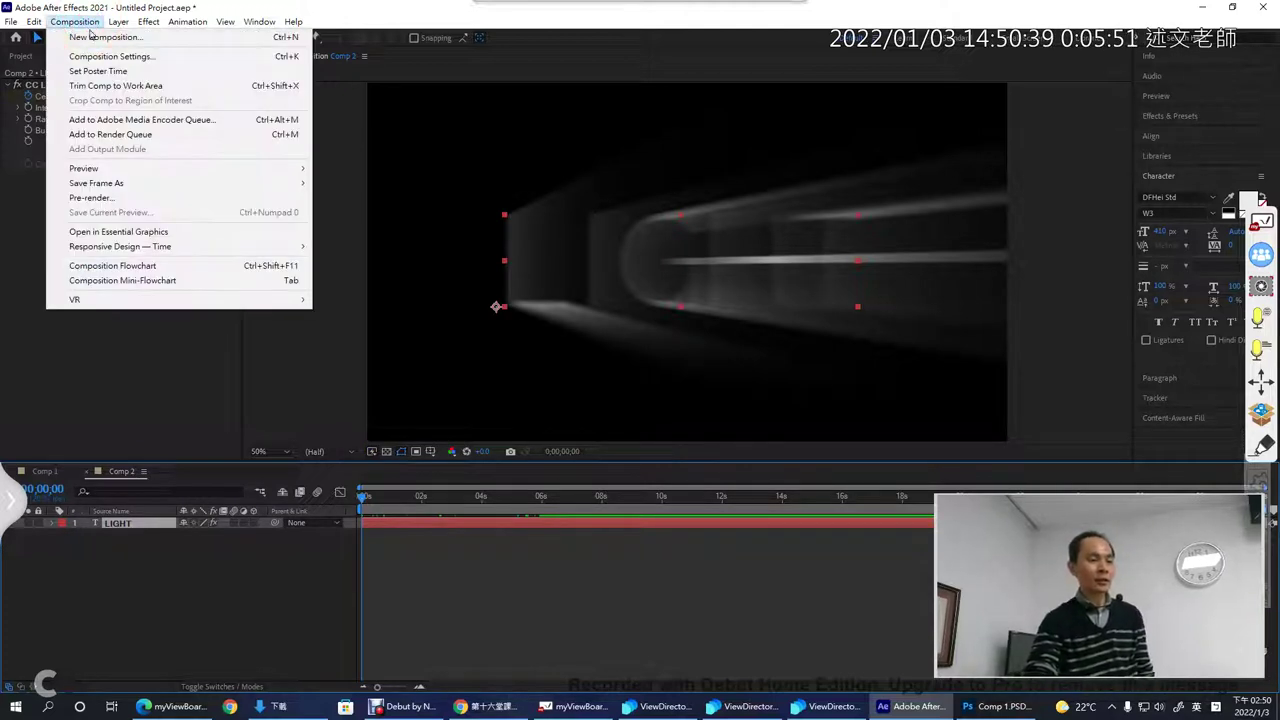
right_click(127, 521)
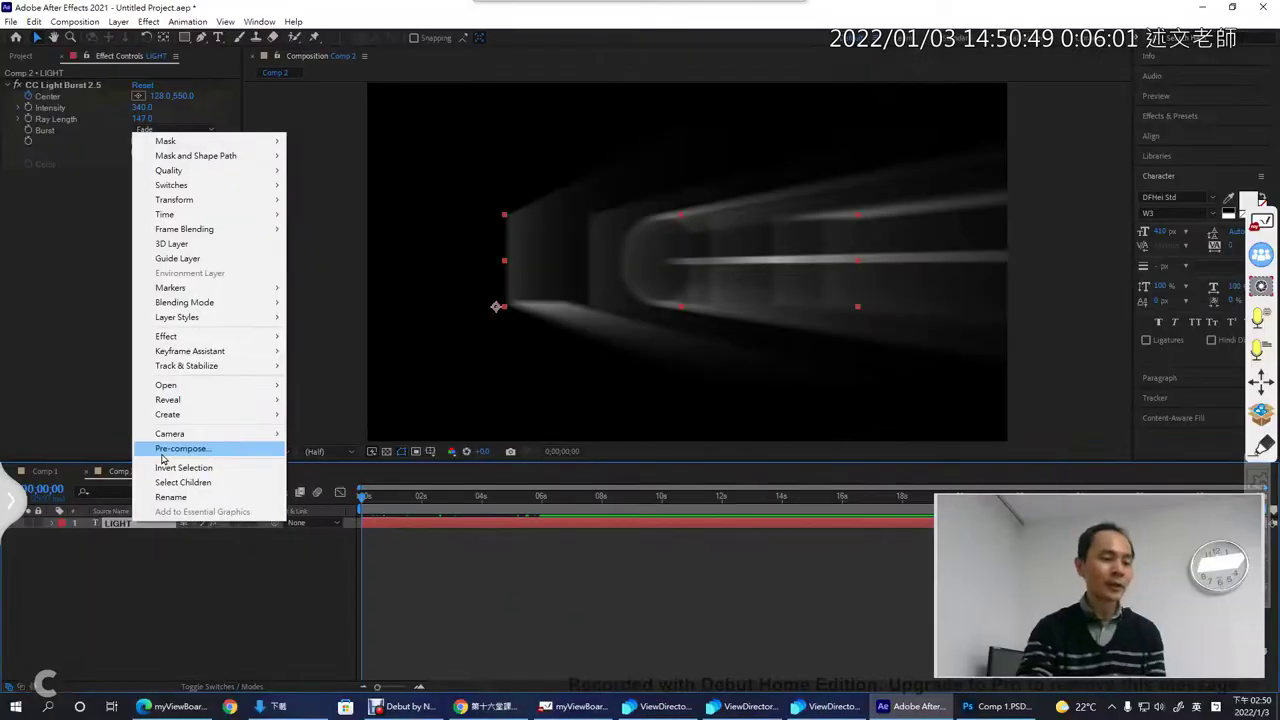
click(84, 86)
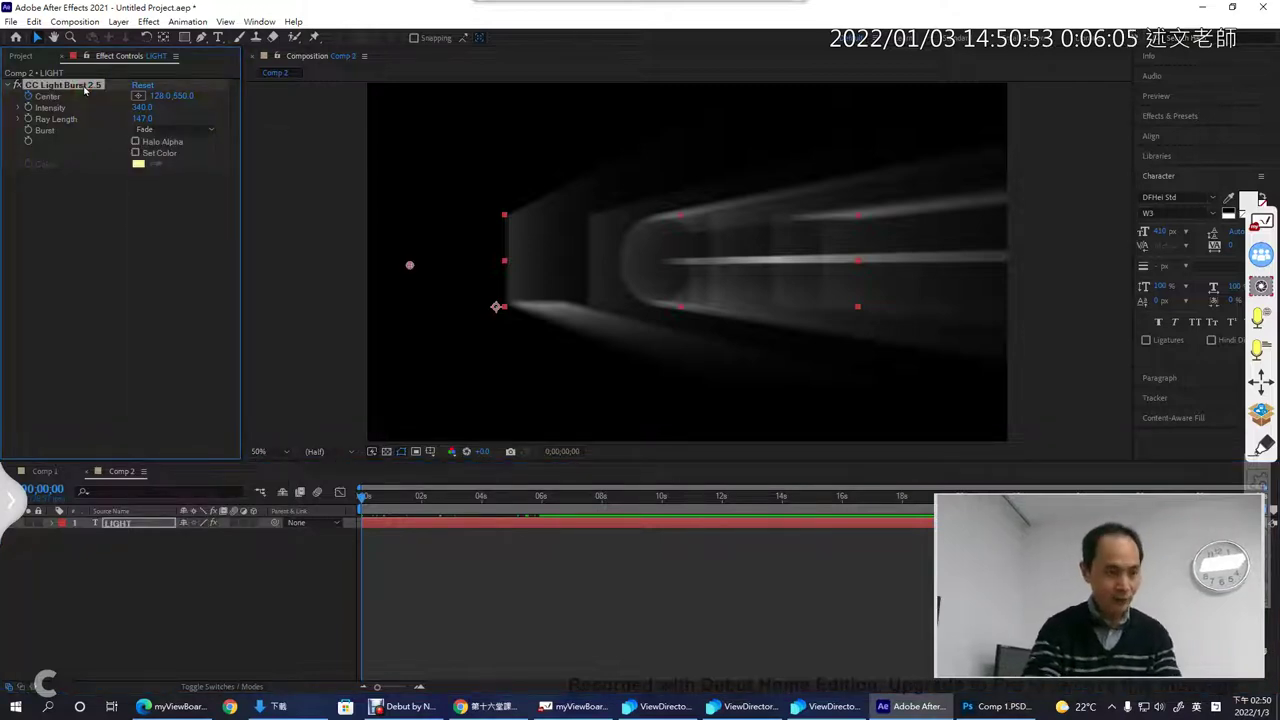
key(Delete)
Pre-compose the LIGHT text layer in Comp 2, accepting the suggested settings
right_click(115, 523)
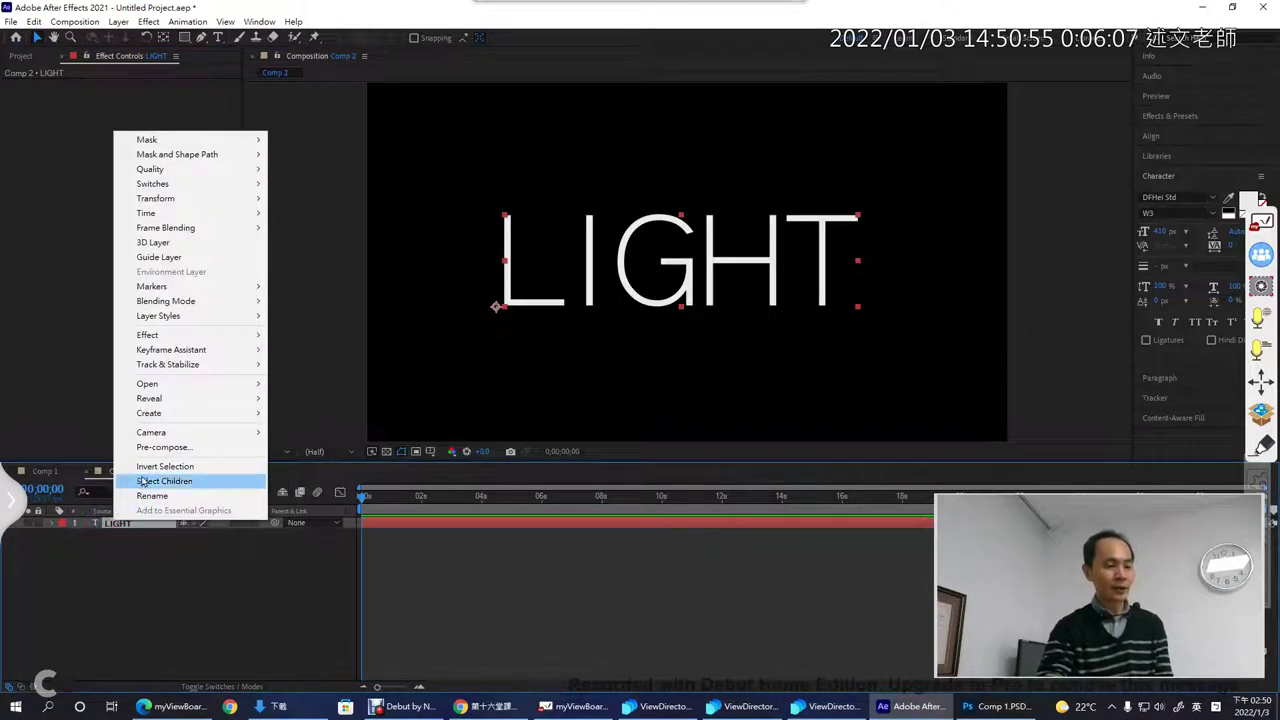
click(160, 447)
click(672, 440)
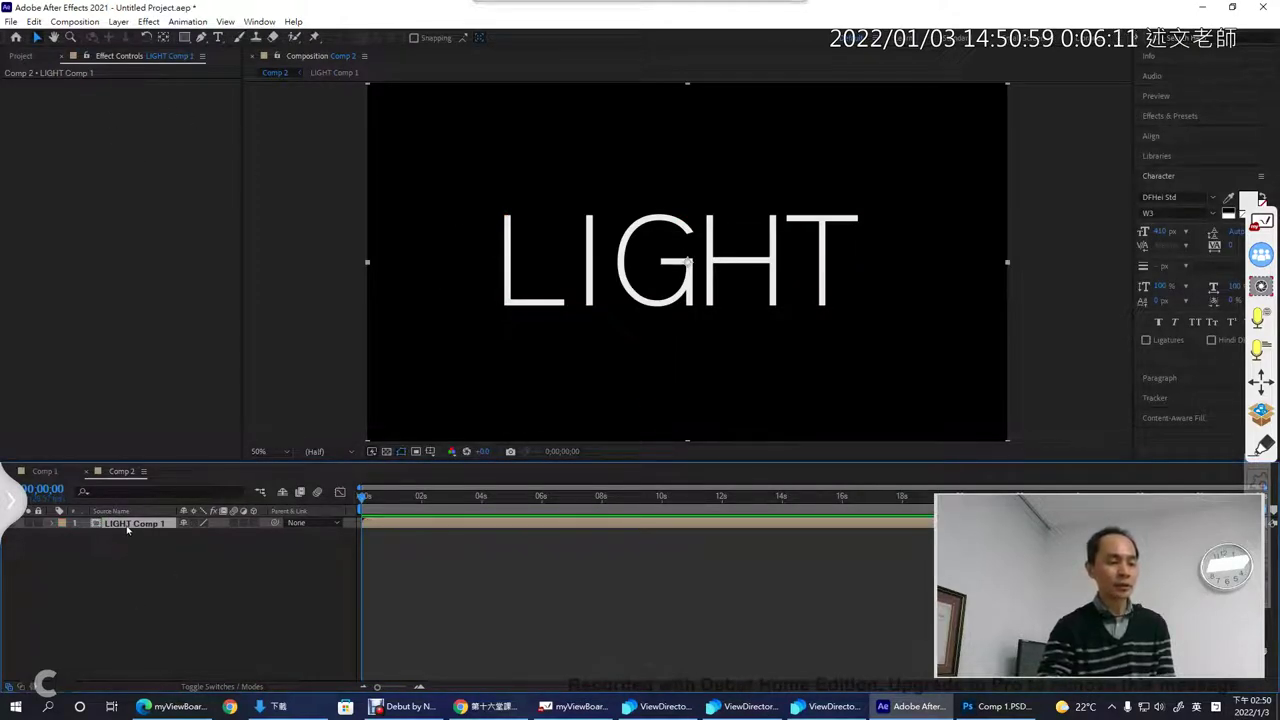
Apply the CC Light Burst 2.5 effect to the pre-composed LIGHT layer and set its Ray Length to 123
click(149, 22)
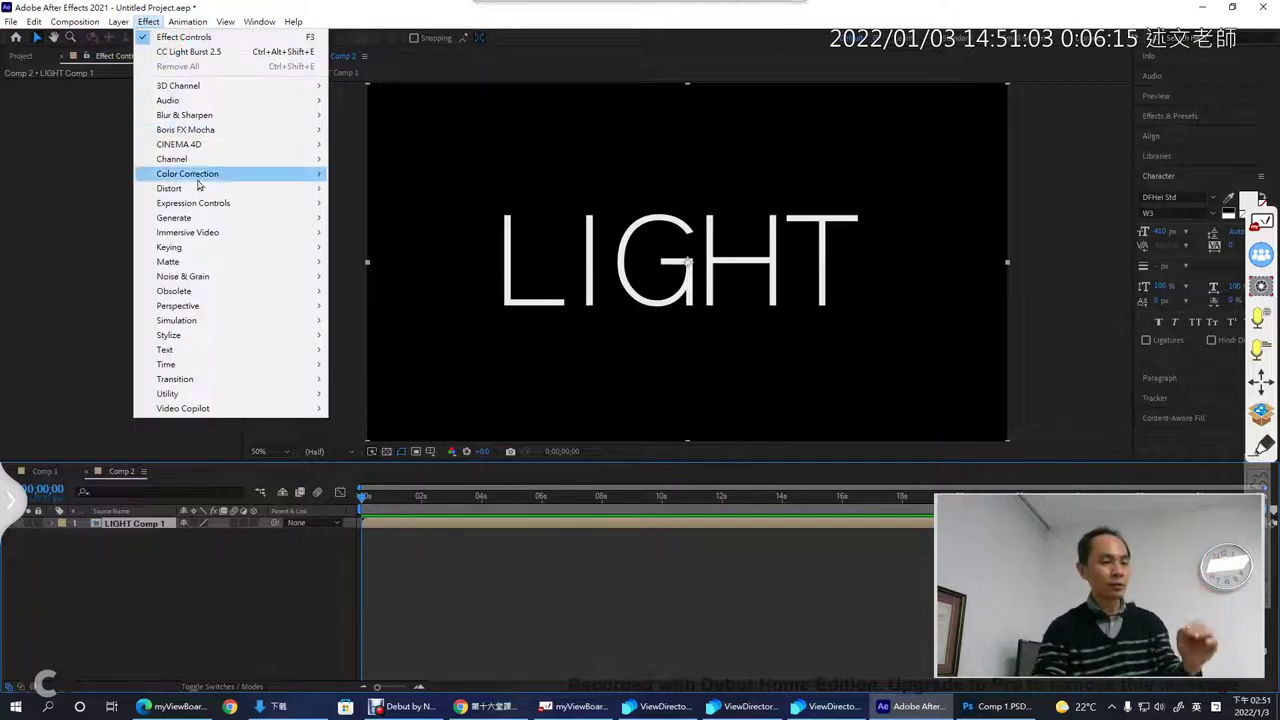
mouse_move(209, 222)
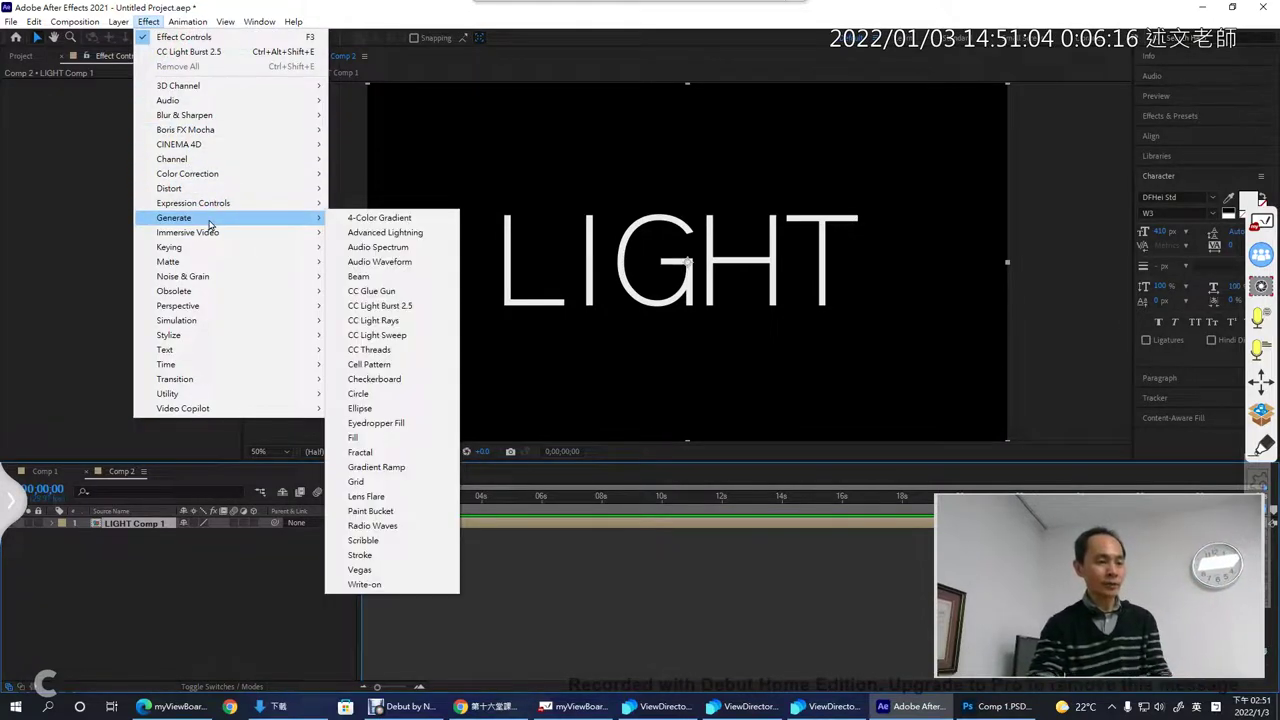
click(380, 305)
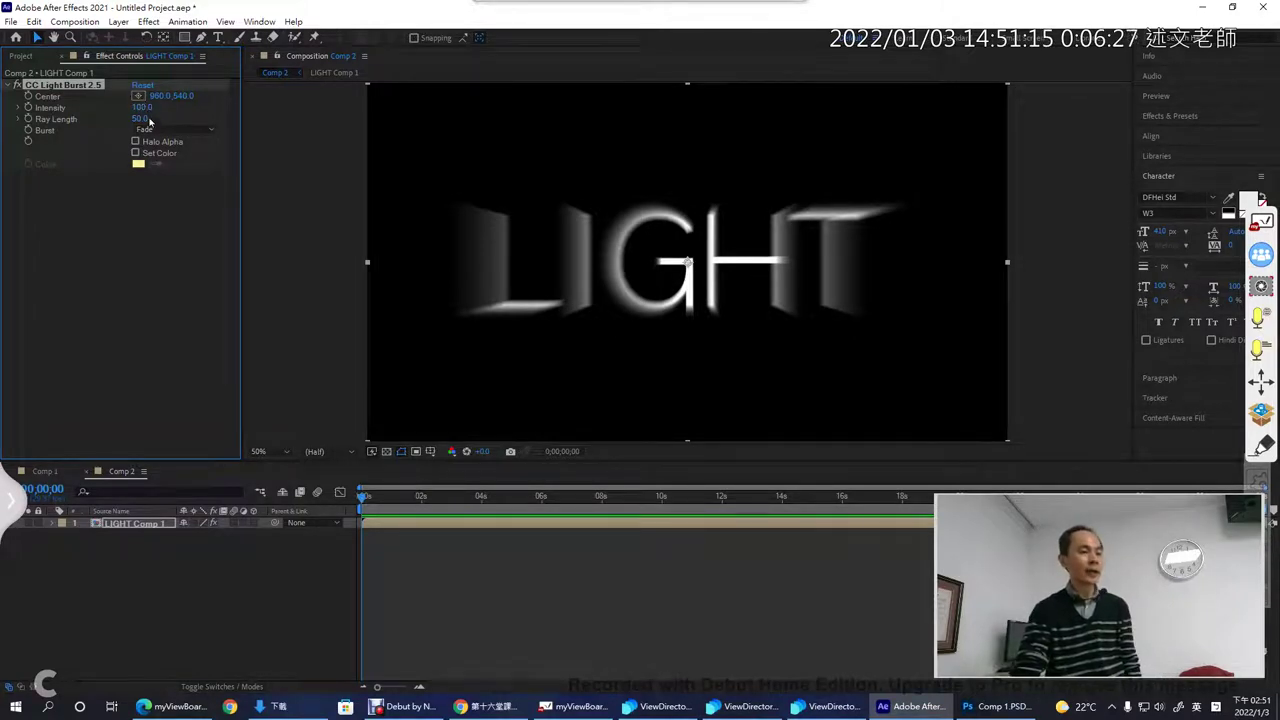
drag(139, 118, 213, 118)
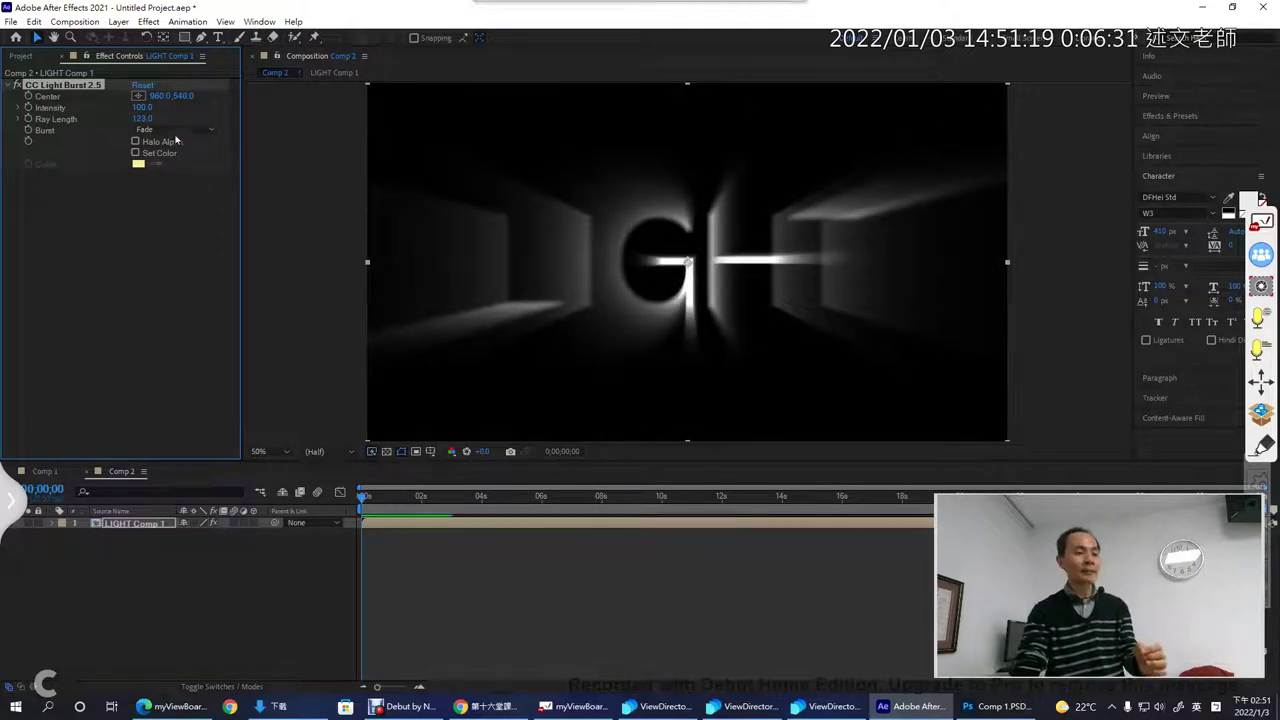
Try the Straight and Center burst types on the light effect and set Burst back to Fade
click(163, 130)
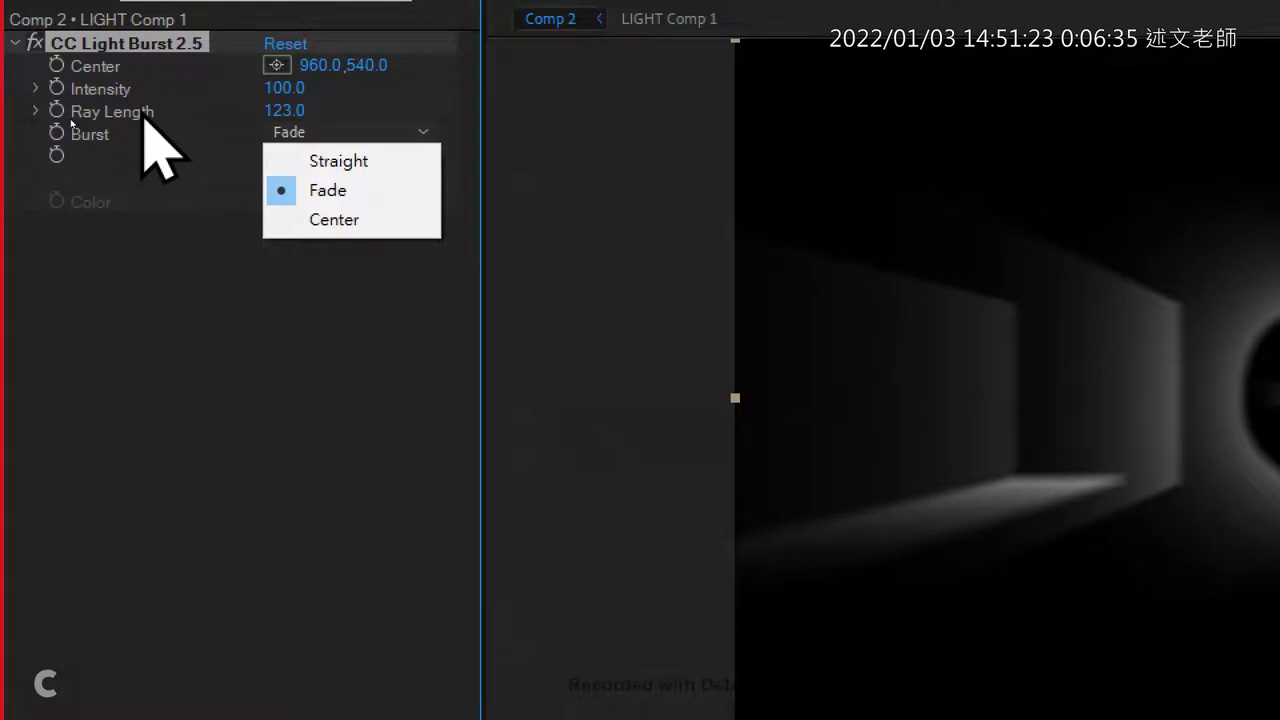
click(117, 142)
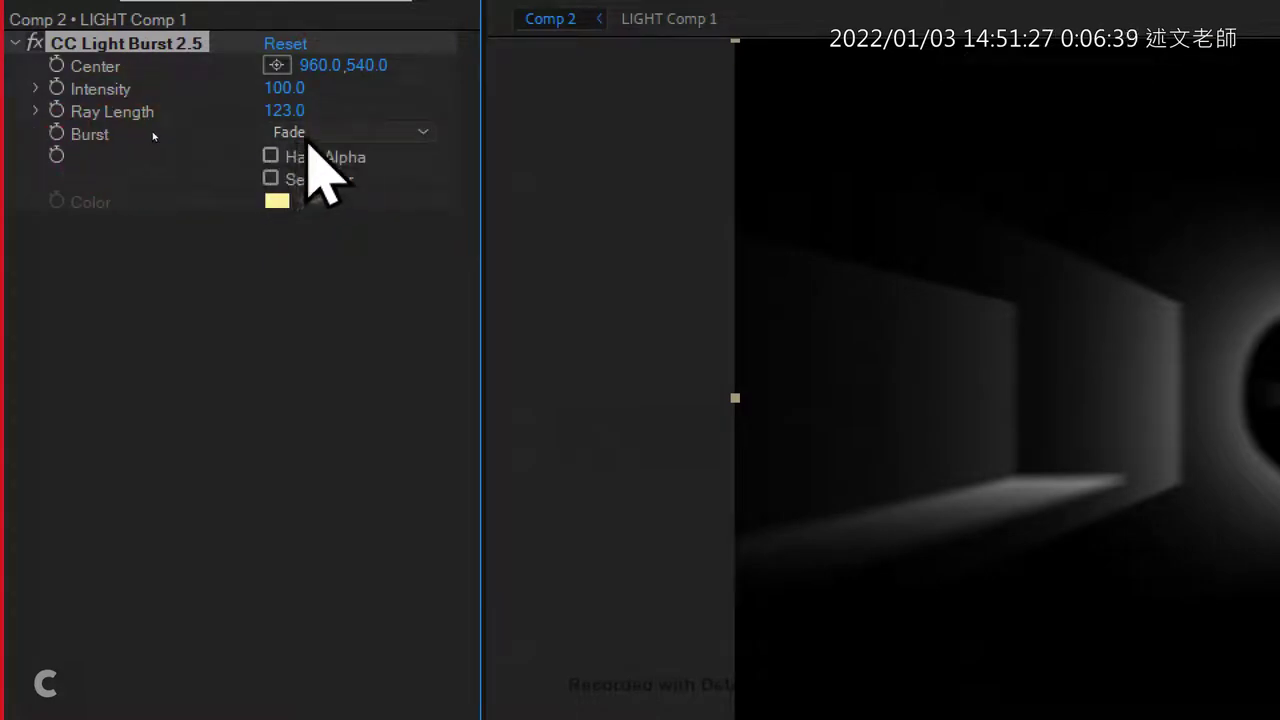
click(300, 131)
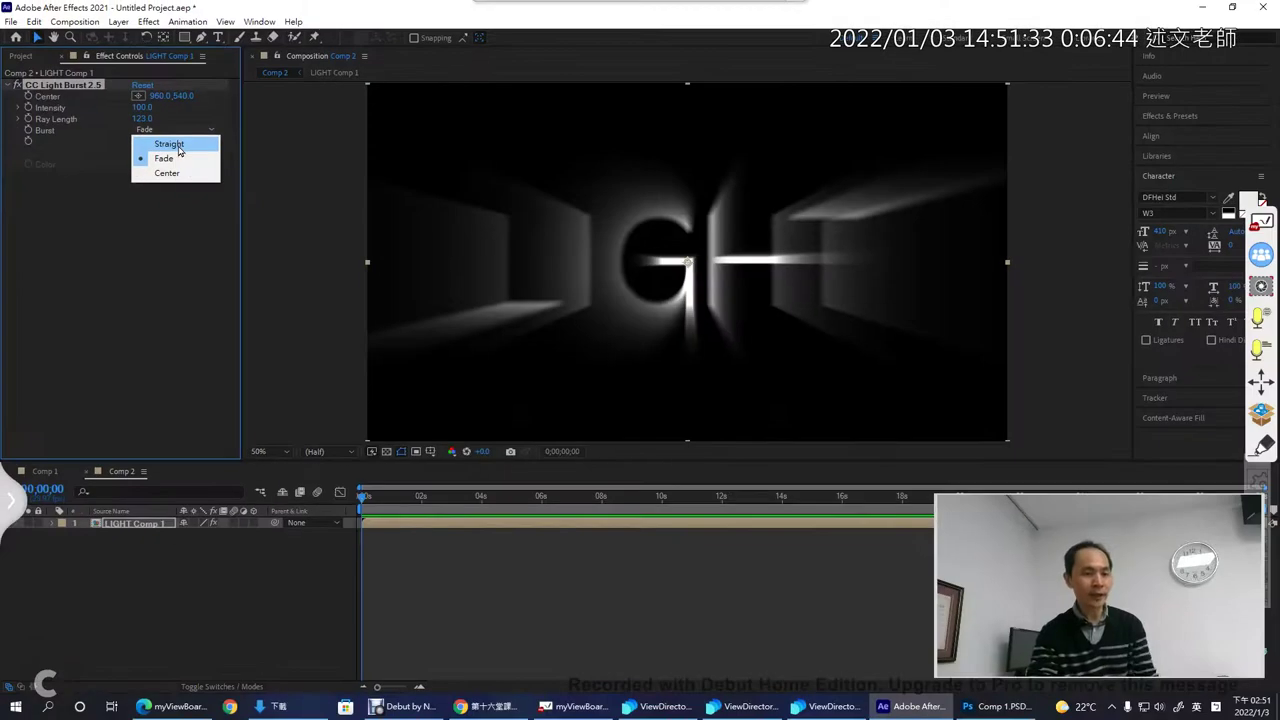
click(345, 162)
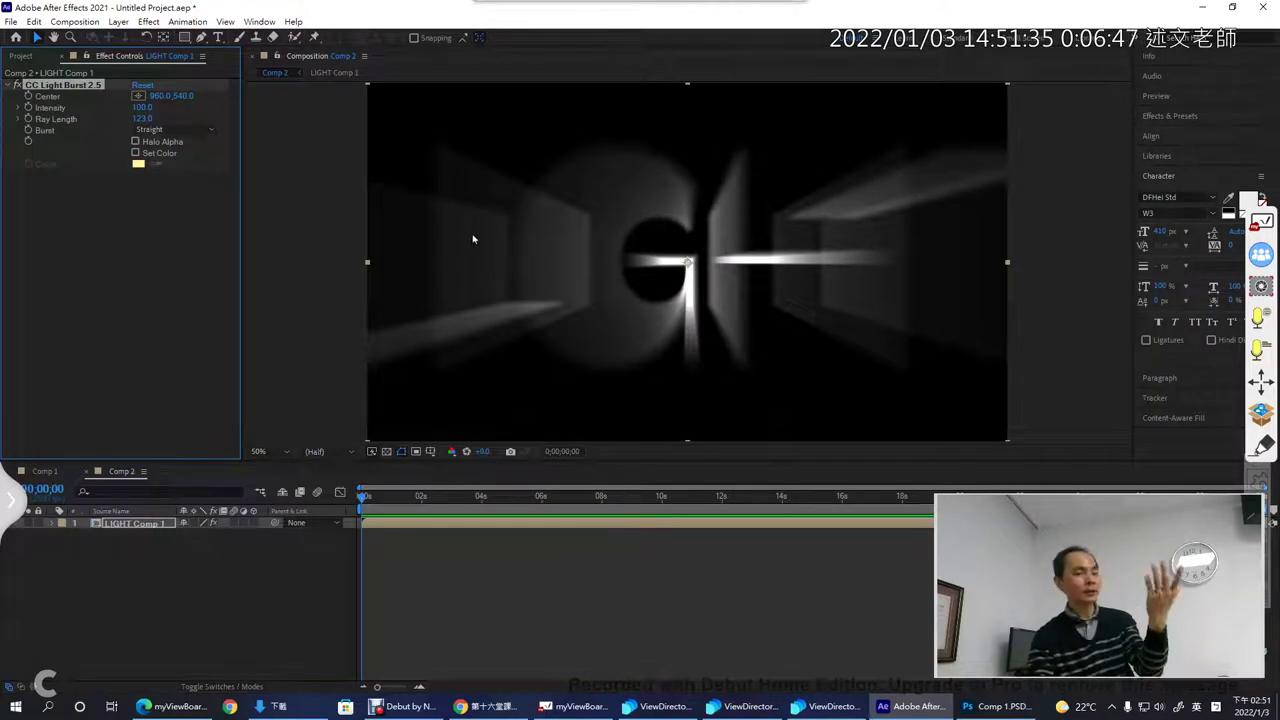
click(178, 131)
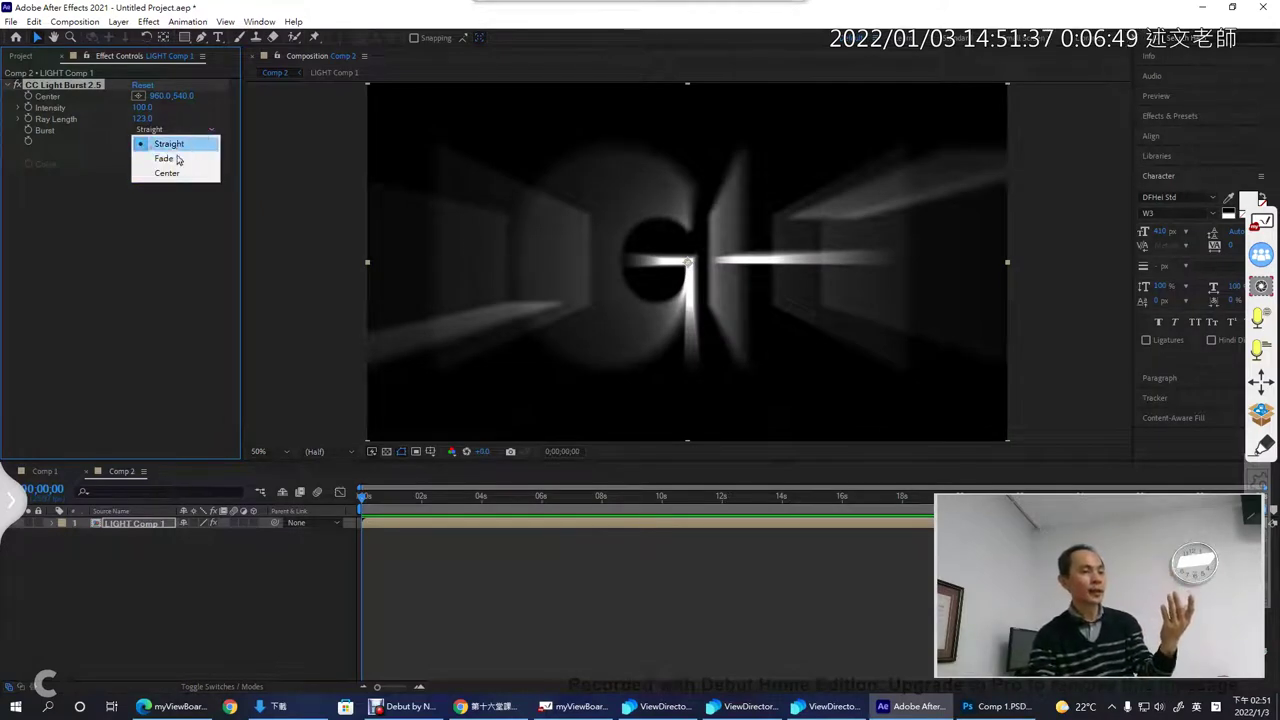
click(165, 172)
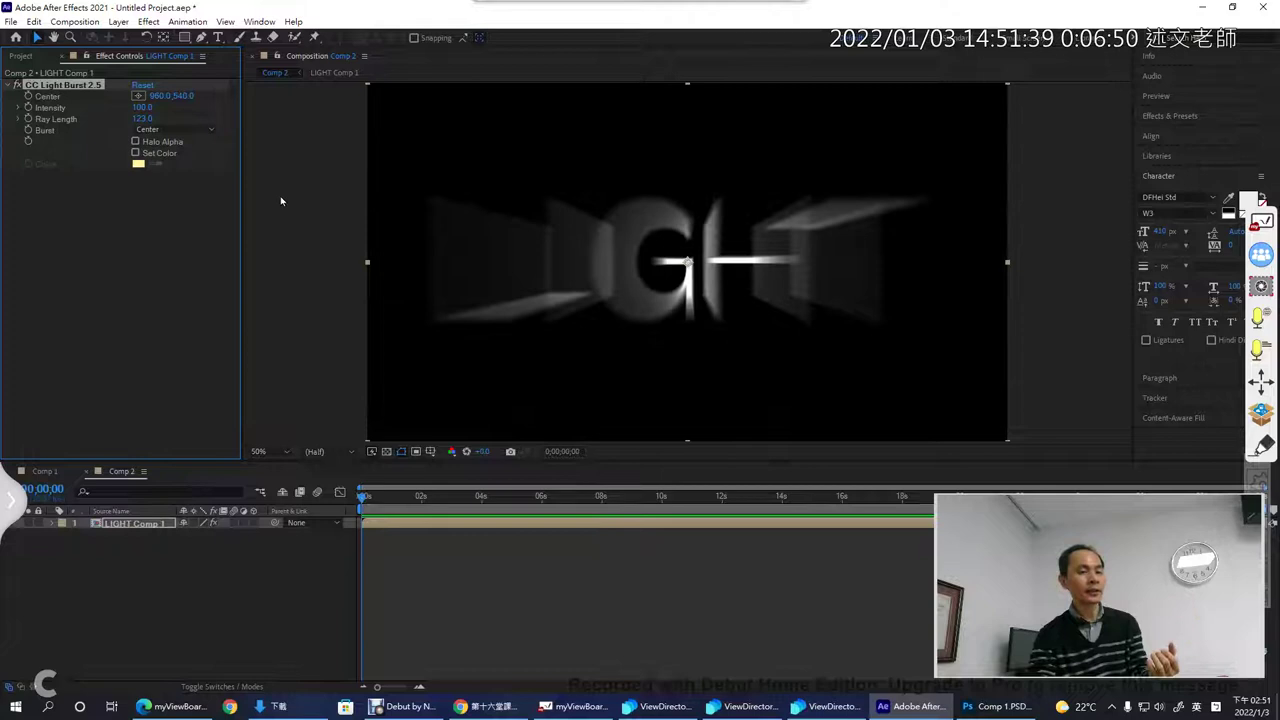
click(190, 131)
click(180, 159)
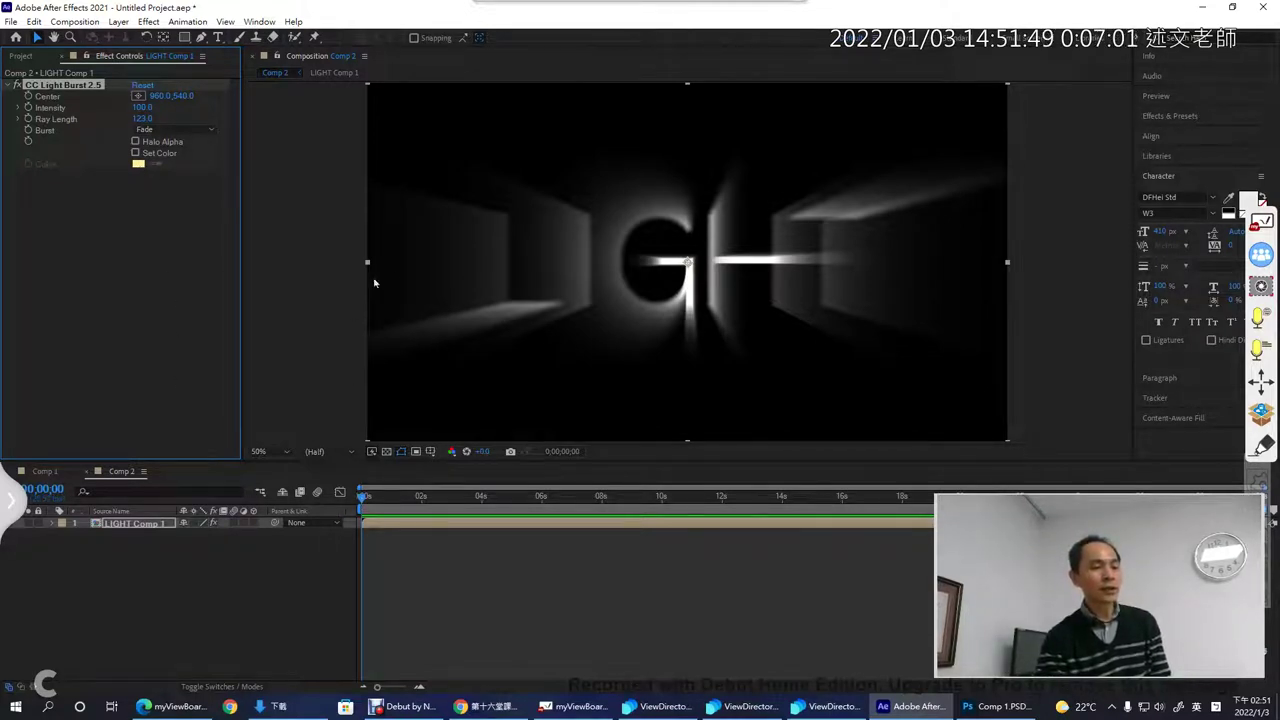
Move the burst's Center around the frame, to the left, above the text and back left, ending right of the text at about 1664, 588
click(139, 97)
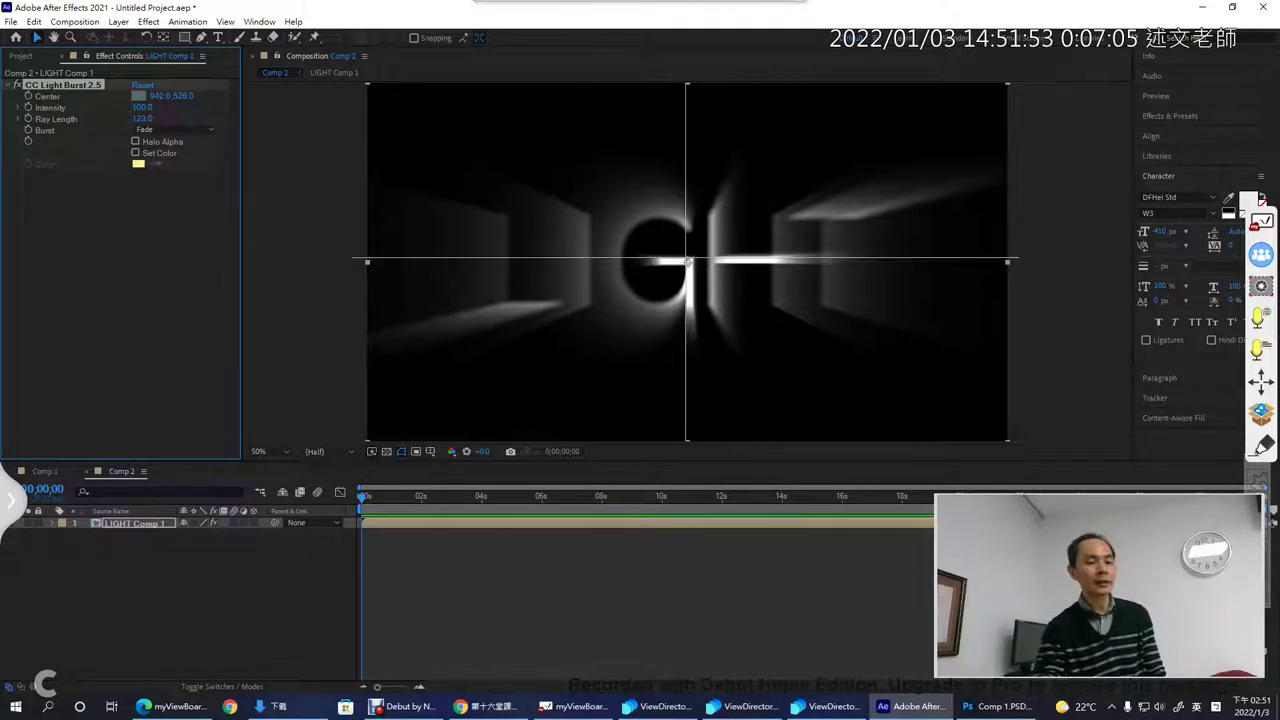
click(491, 265)
drag(491, 265, 688, 123)
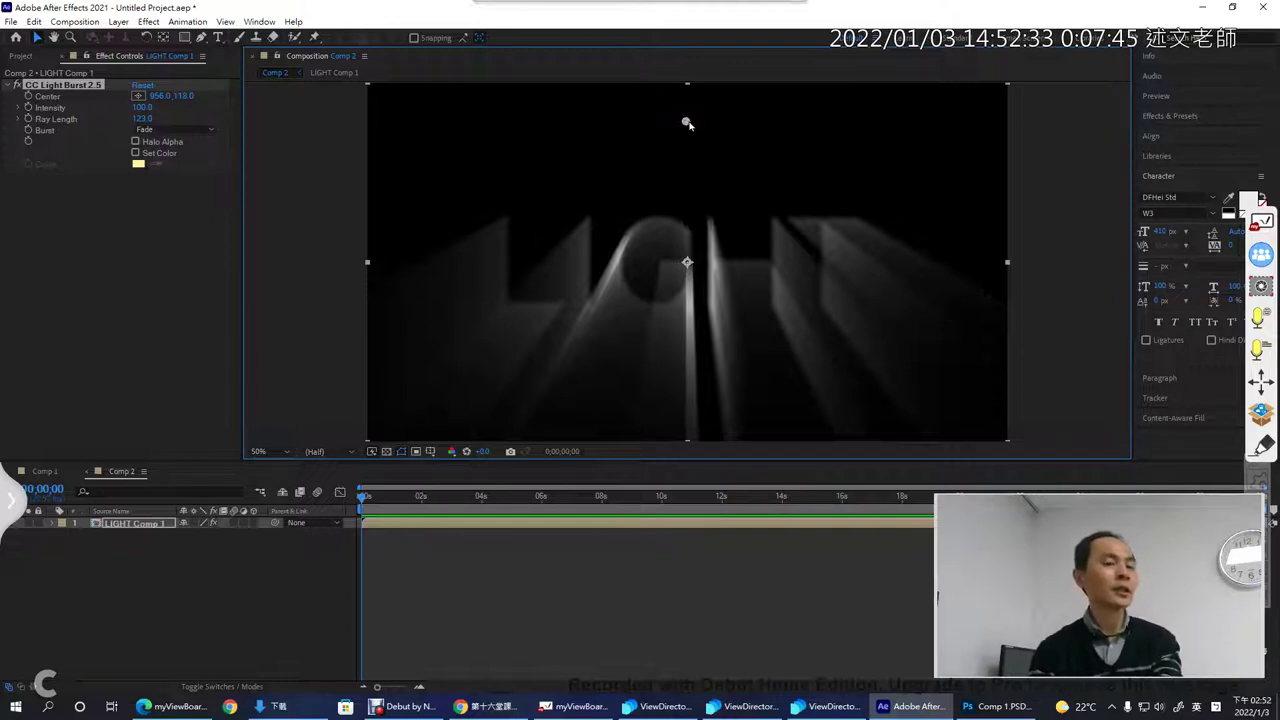
drag(686, 123, 482, 268)
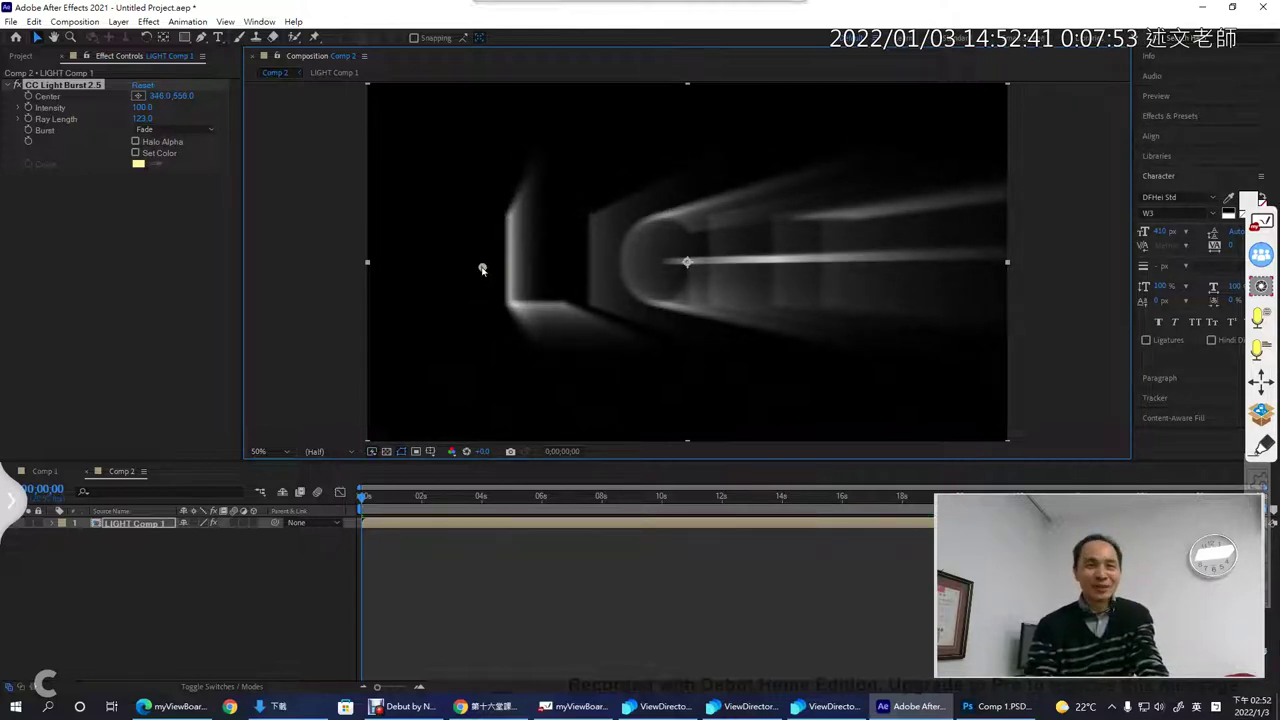
drag(482, 268, 922, 283)
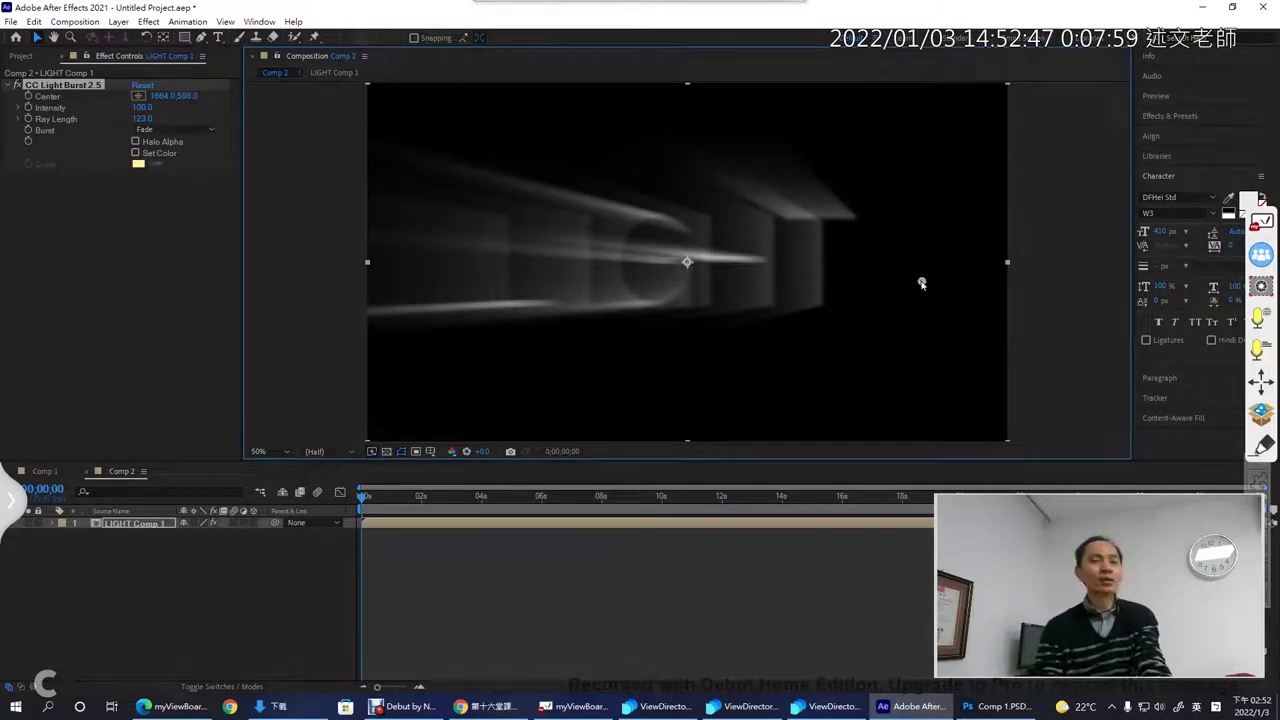